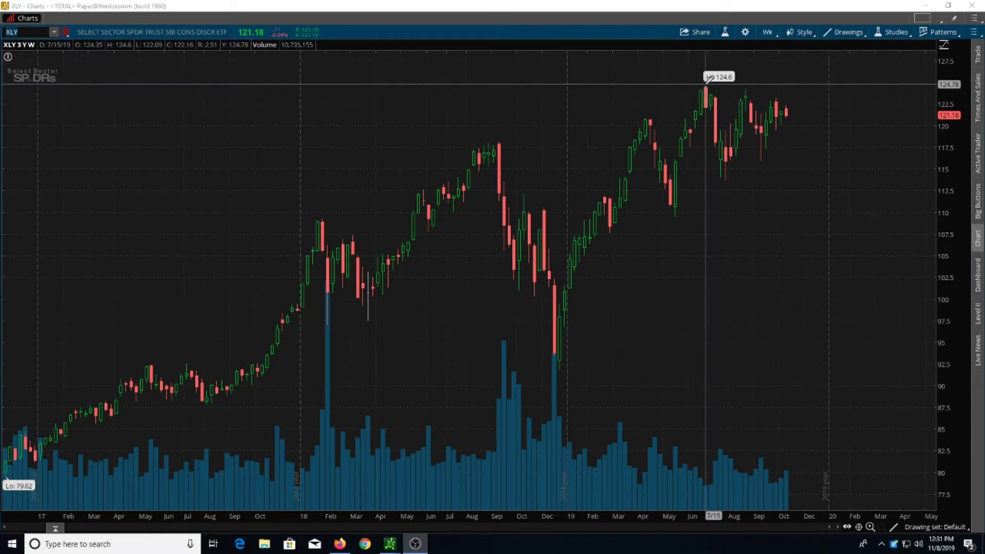
Draw a falling trendline on the weekly XLY chart from the July 2019 high at about 124.78 to about 122.11 in January 2020
mouse_move(707, 84)
left_mouse_down()
mouse_move(787, 88)
mouse_move(838, 108)
left_mouse_up()
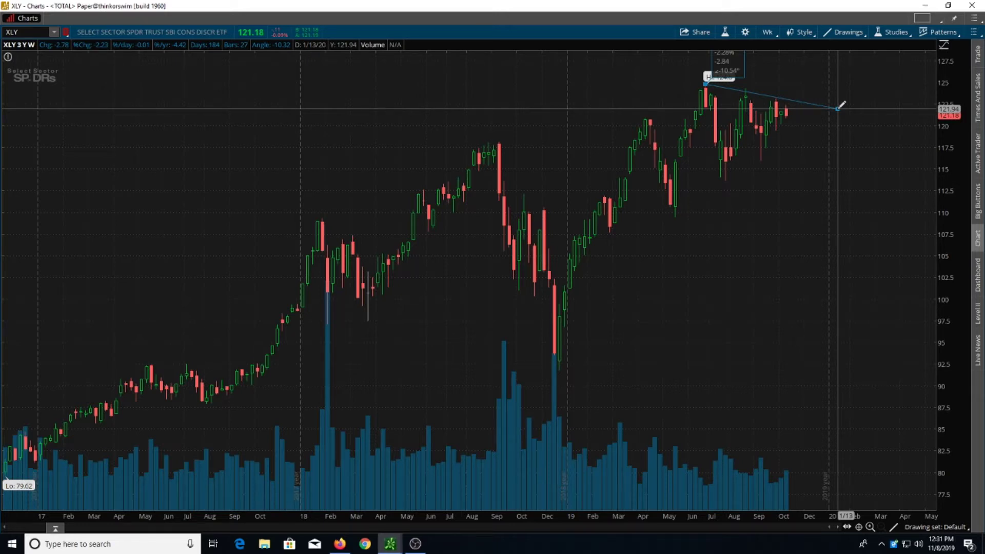
left_click_drag(837, 108, 838, 106)
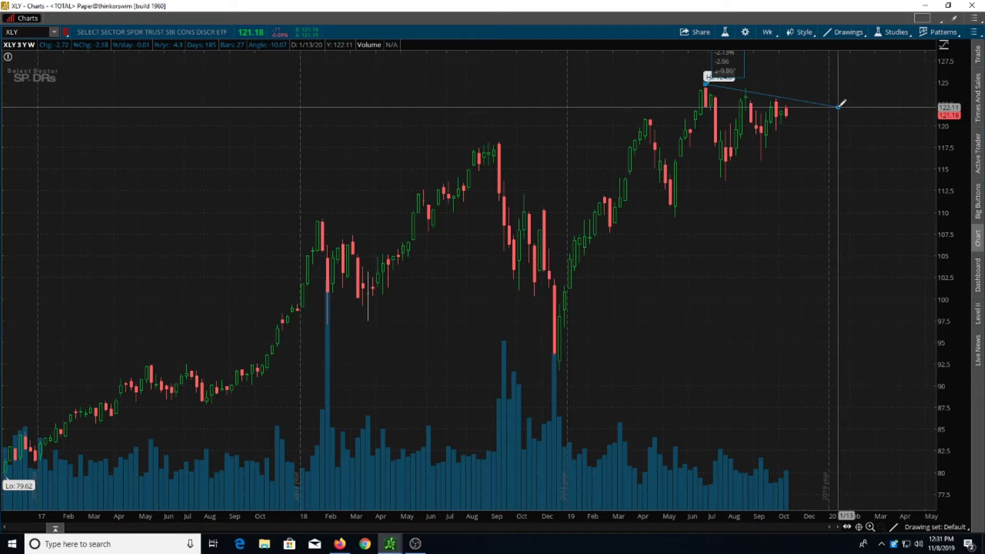
left_click_drag(838, 107, 837, 106)
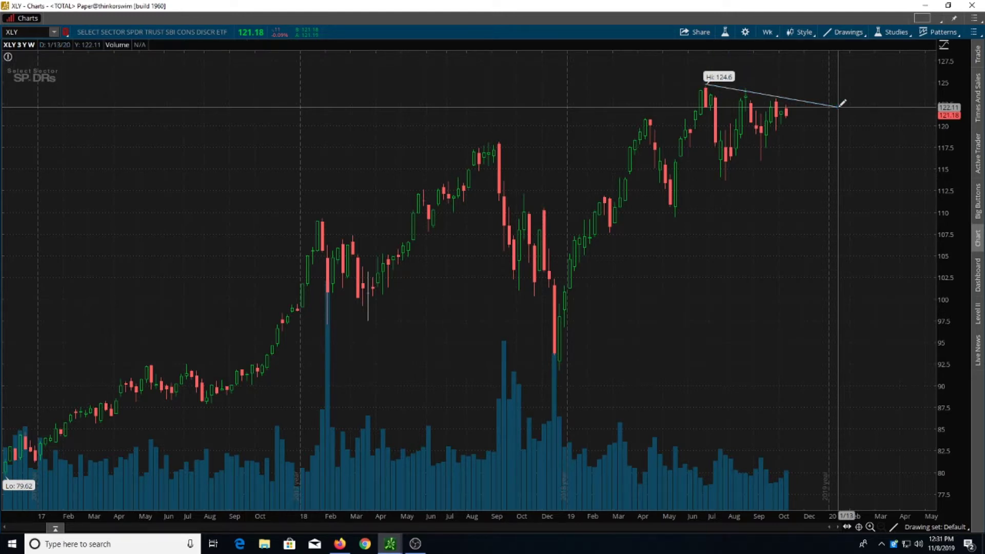
Turn on the right extension of the falling XLY trendline and set its line style to long dashes
right_click(771, 90)
left_click(803, 104)
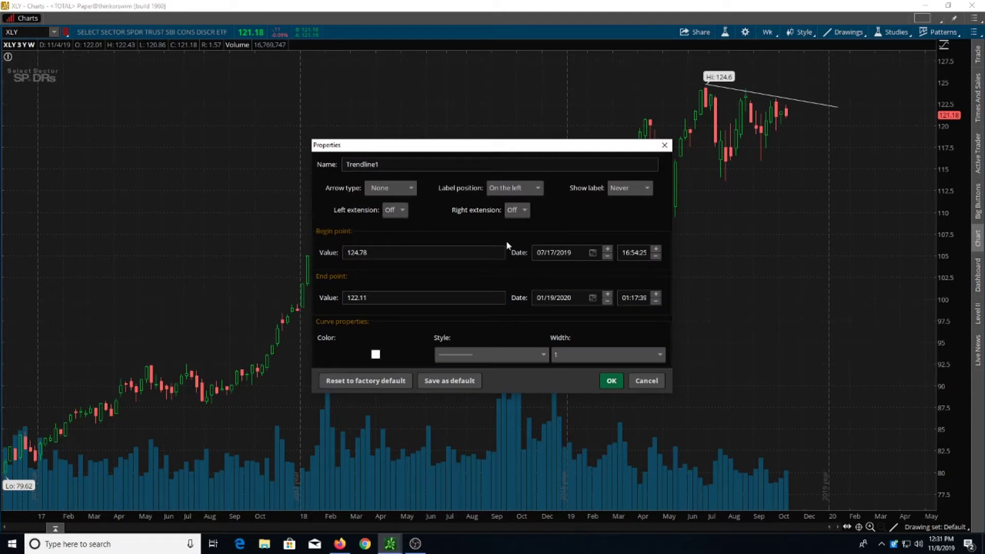
left_click(517, 210)
left_click(520, 231)
left_click(491, 355)
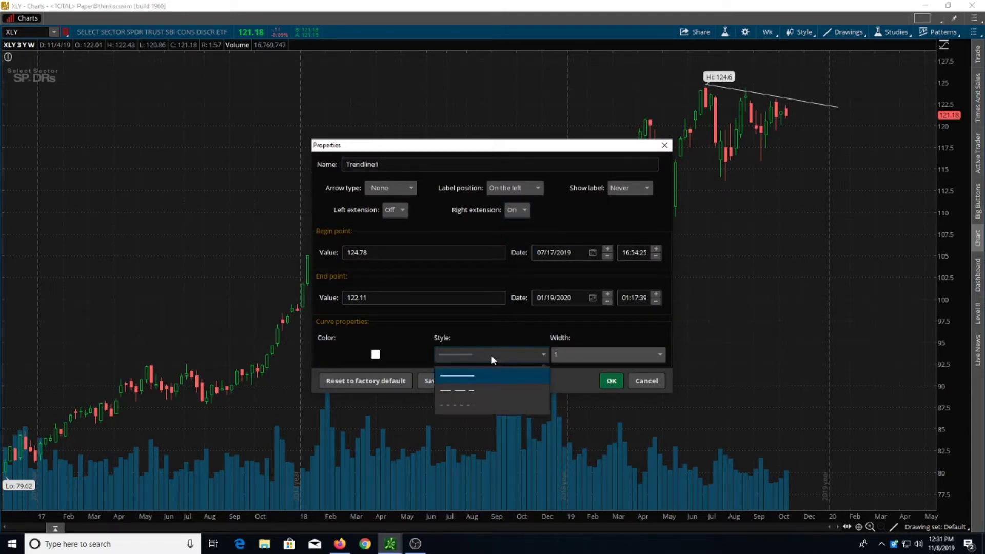
left_click(481, 393)
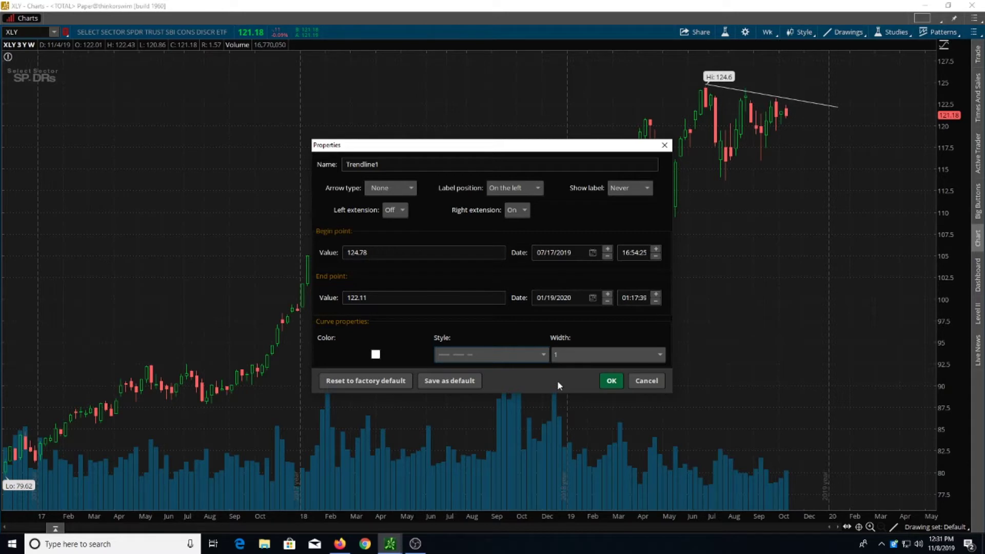
left_click(611, 381)
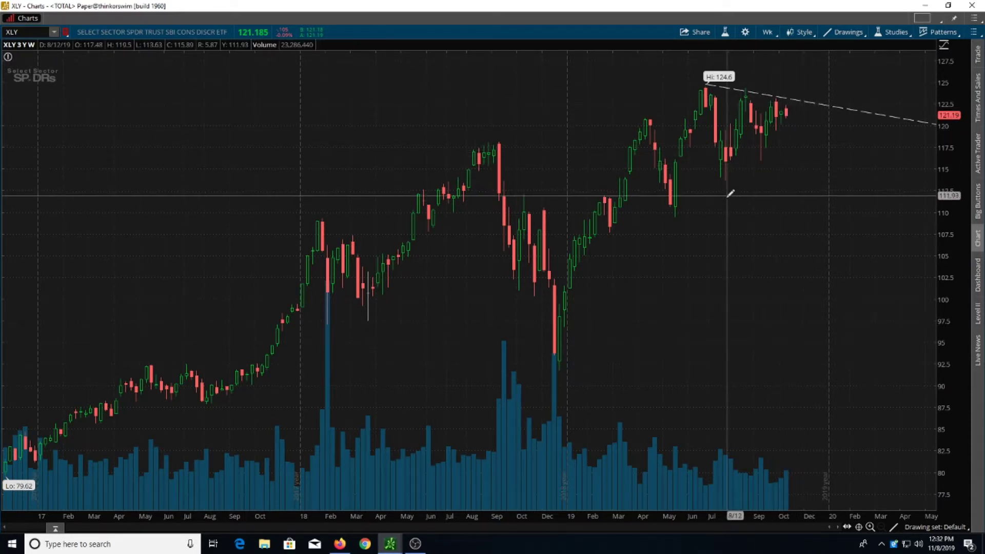
Draw a rising trendline under the XLY lows from about 109.45 in June 2019 to about 123.77 in February 2020, extended right and dashed
left_click(677, 215)
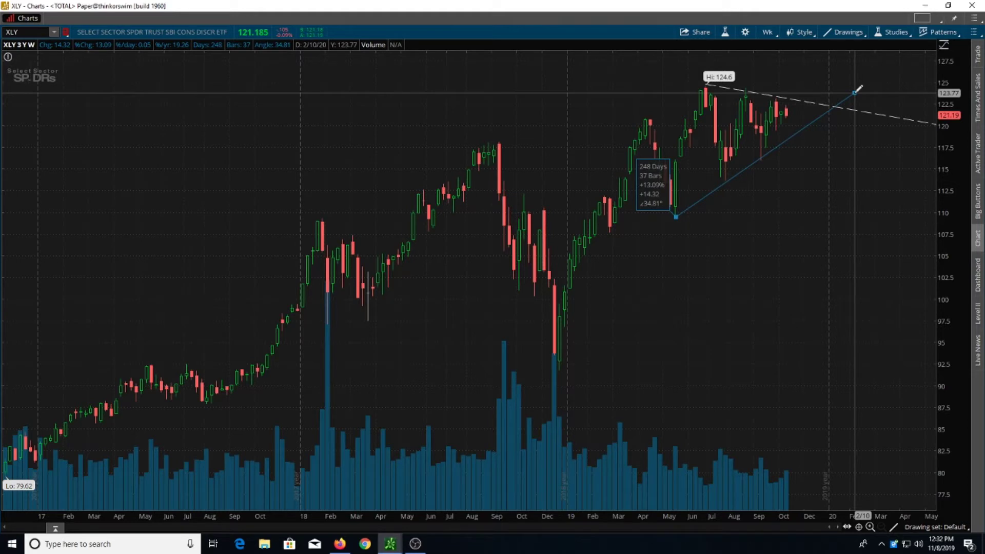
left_click(854, 92)
right_click(809, 125)
left_click(844, 135)
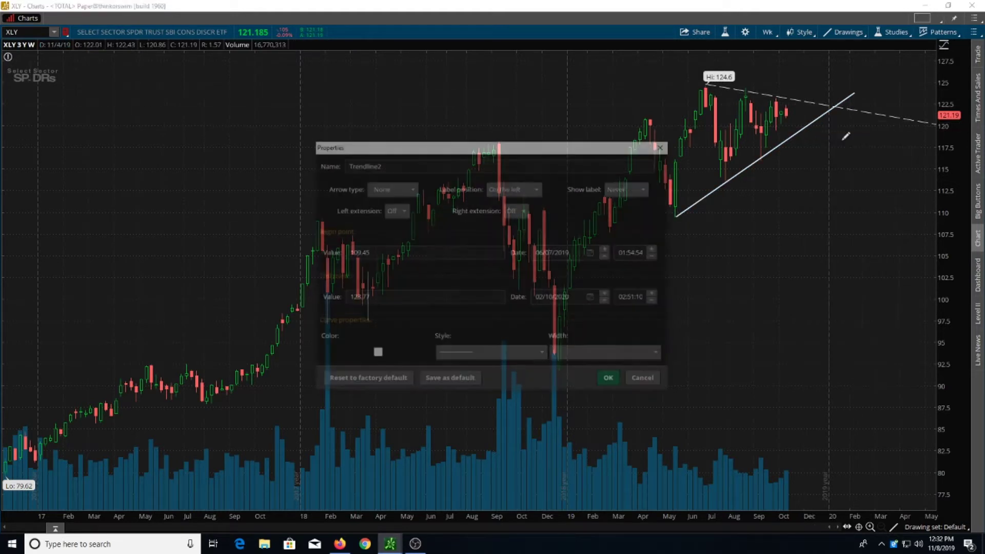
left_click(517, 211)
left_click(515, 229)
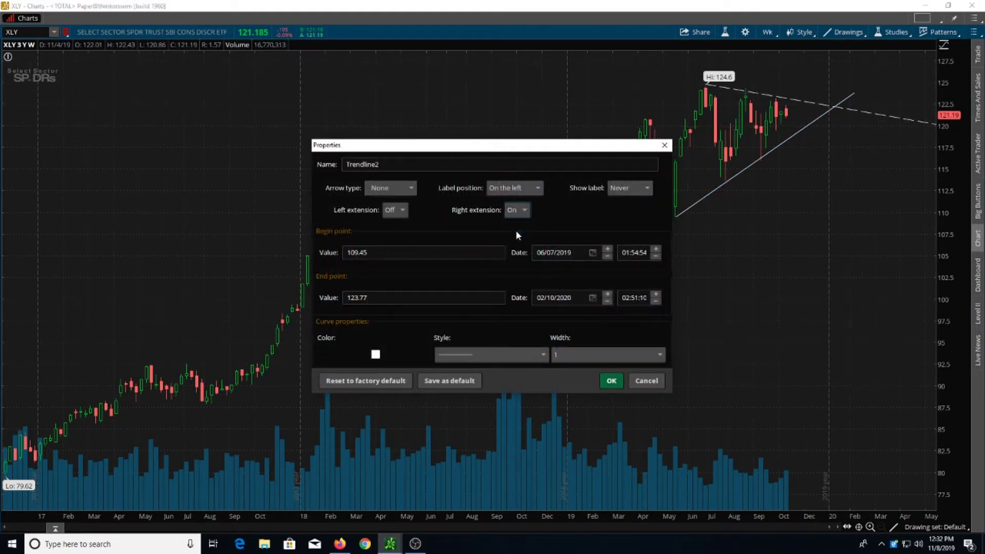
left_click(493, 362)
left_click(481, 397)
left_click(612, 381)
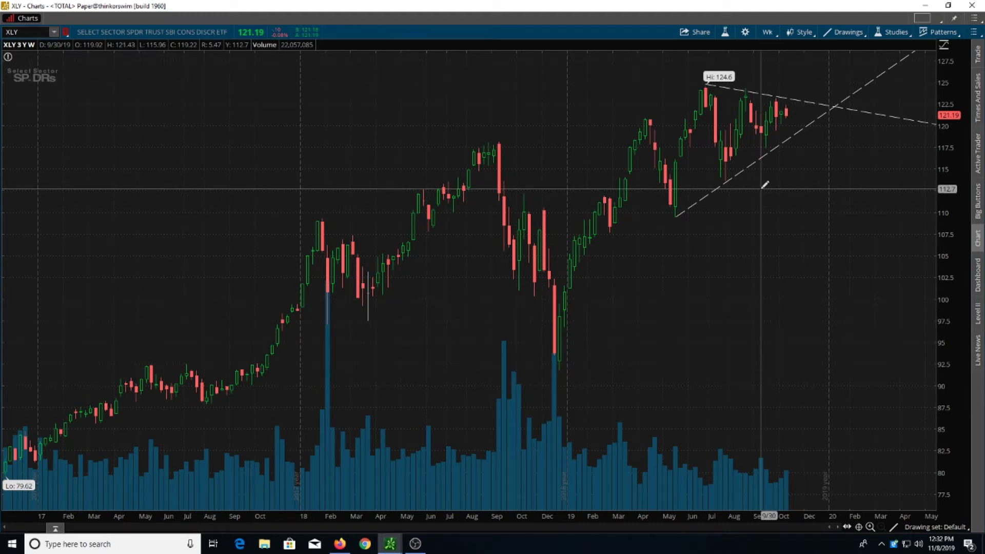
Change the XLY chart to 1 Y : 1D and draw a falling trendline from the September high at about 124.38 to about 122.01 in November
left_click(768, 32)
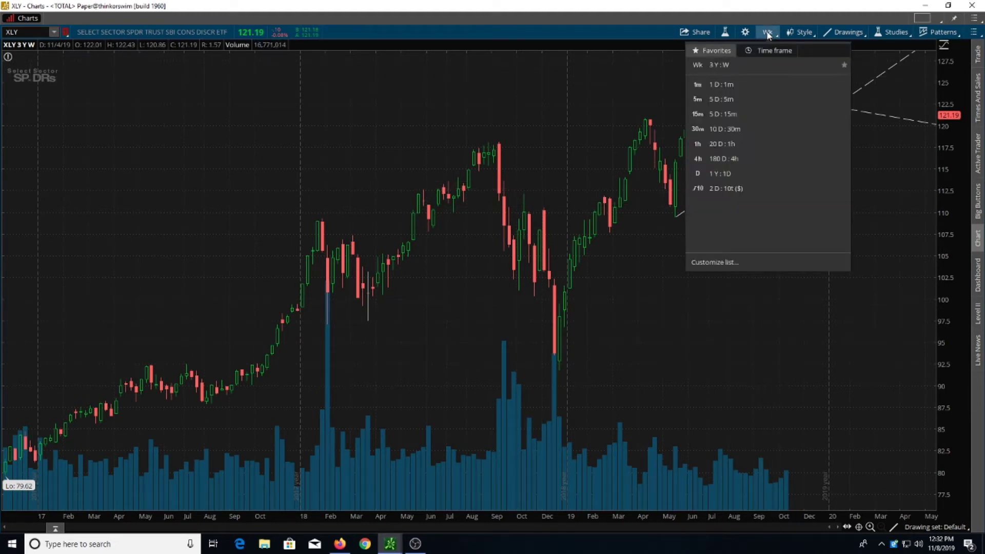
left_click(732, 173)
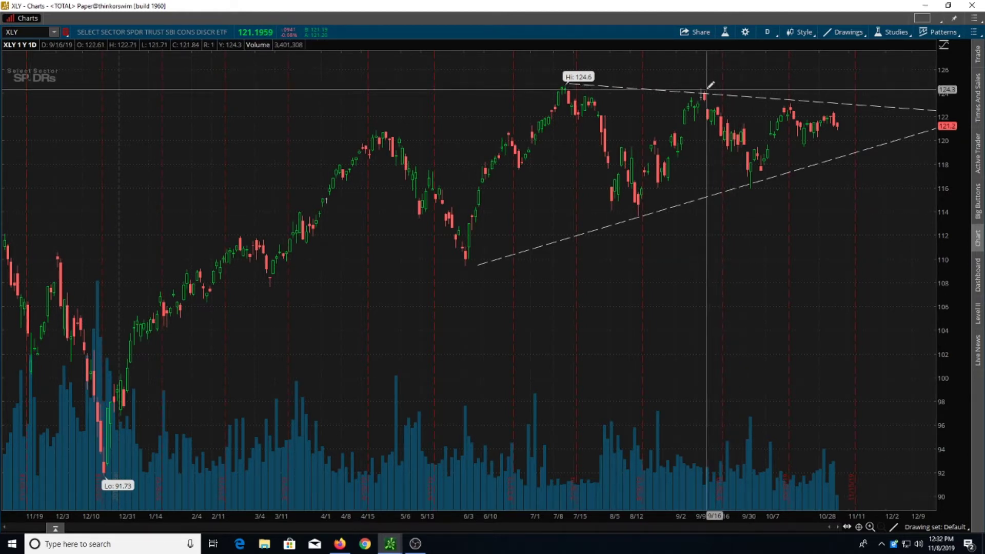
left_click_drag(701, 88, 871, 112)
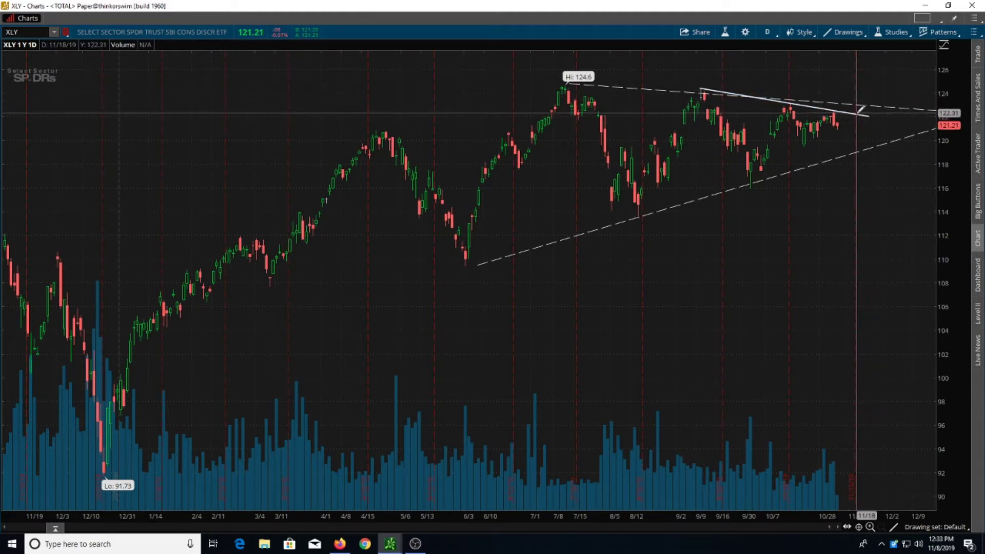
Turn on the right extension of the new solid trendline that starts at the September high
right_click(861, 109)
left_click(879, 117)
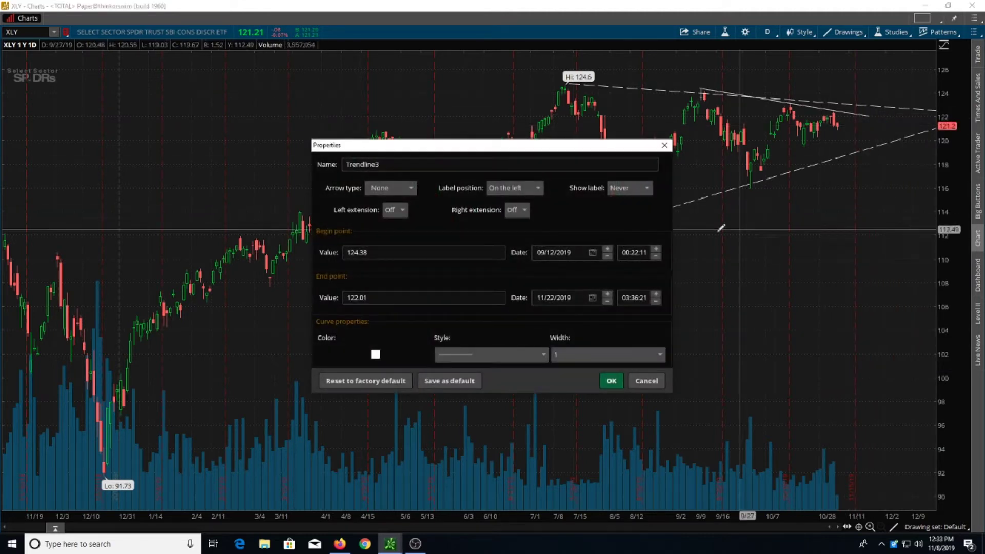
left_click(611, 382)
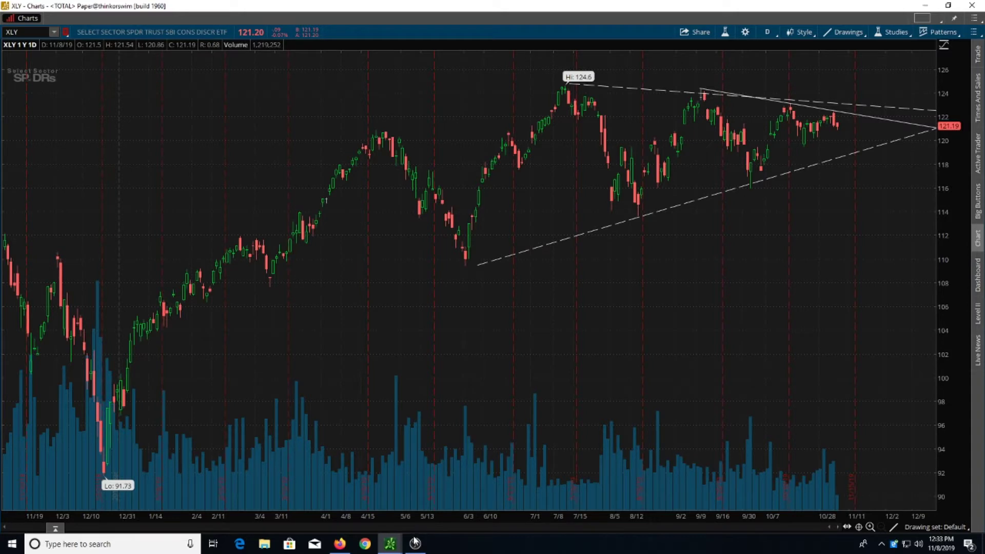
Switch to the chart window that carries the three Bollinger Bands studies
left_click(391, 550)
left_click(400, 508)
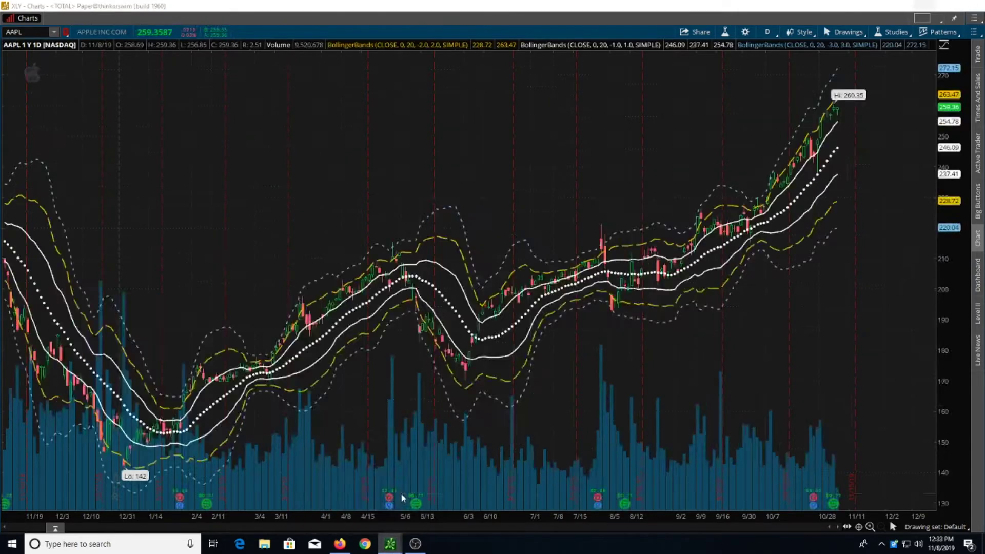
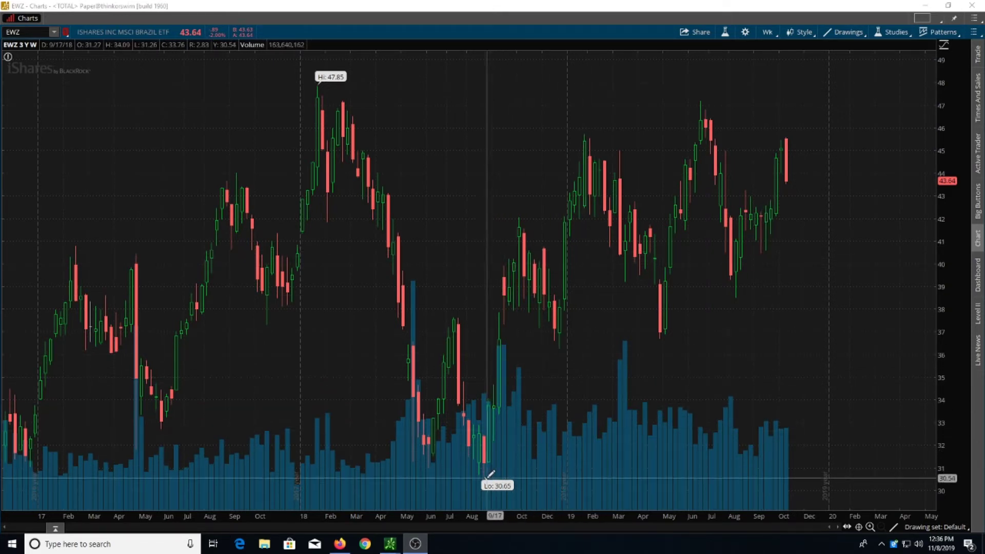
Draw a rising trendline on the weekly EWZ chart from about 30.56 in September 2018 to about 41.9 in December 2019, extended right and dashed
mouse_move(485, 476)
left_mouse_down()
mouse_move(699, 345)
mouse_move(807, 222)
left_mouse_up()
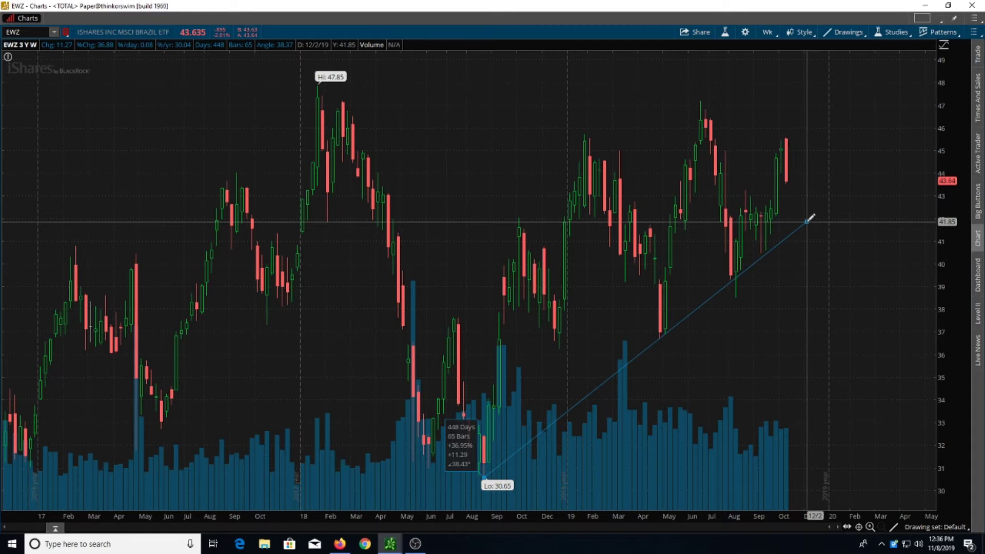
left_click_drag(807, 221, 807, 221)
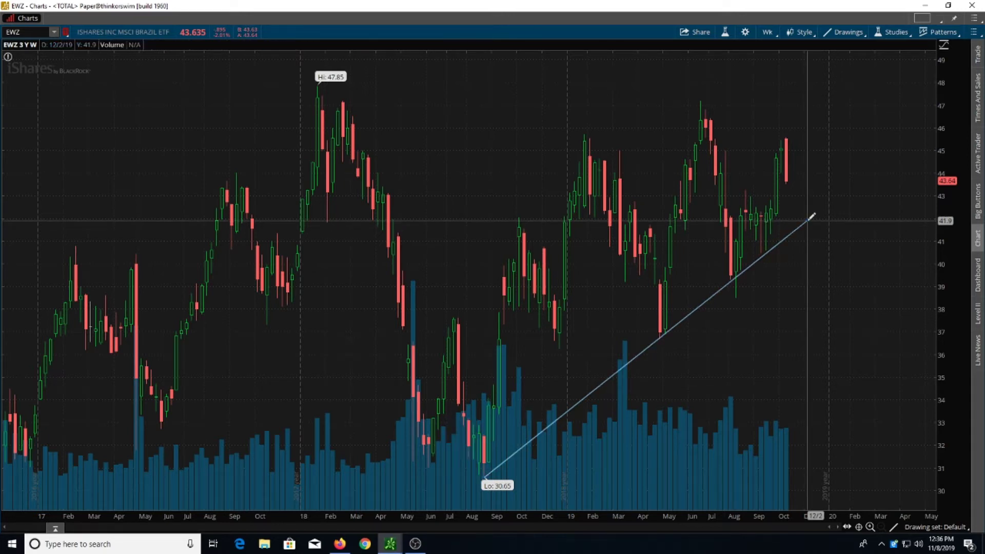
right_click(802, 228)
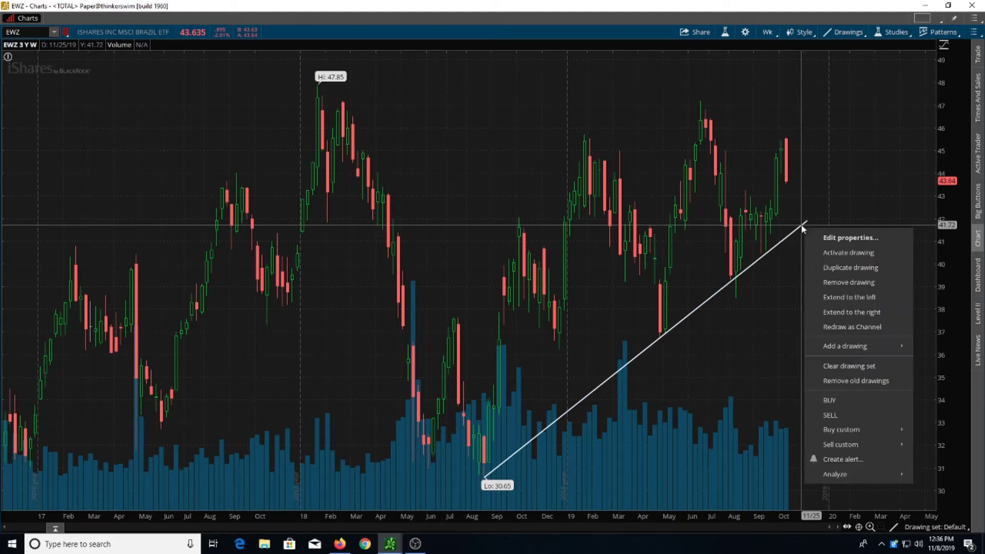
left_click(832, 237)
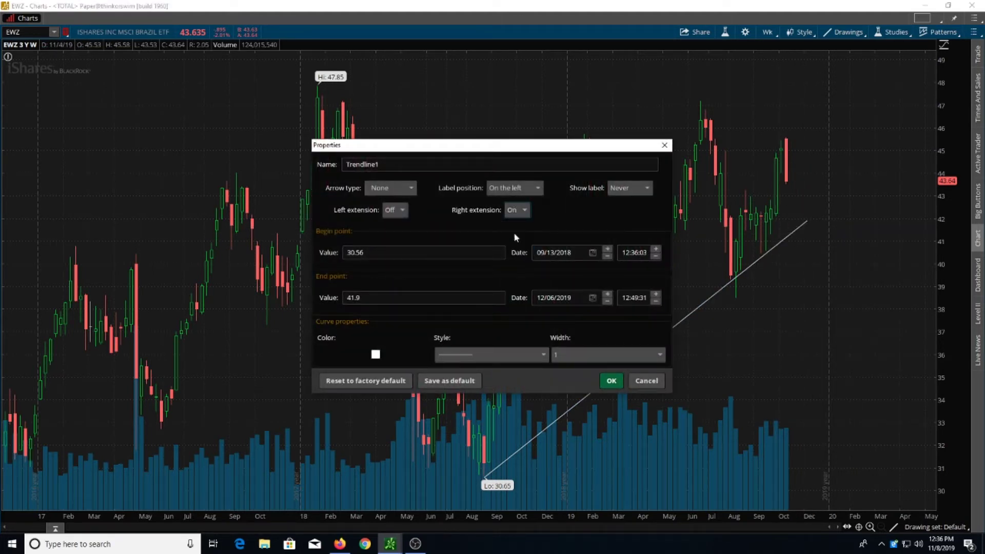
left_click(477, 353)
left_click(470, 390)
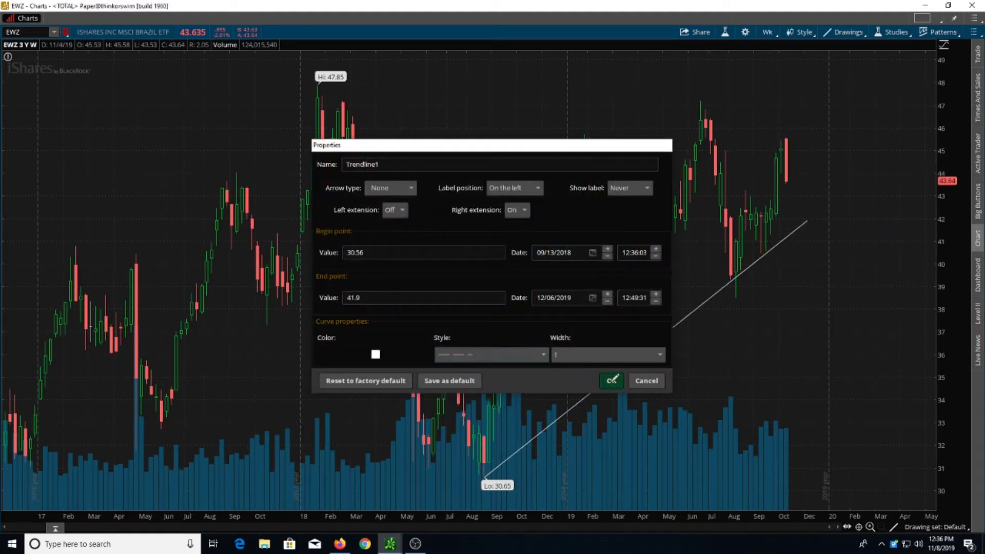
left_click(611, 380)
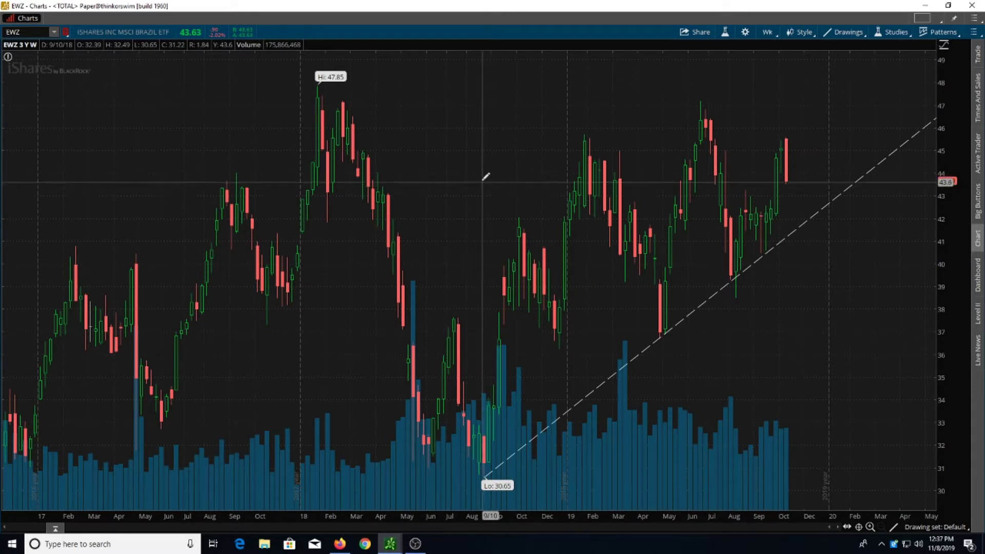
Draw a falling trendline on the EWZ chart from about 47.92 in January 2018 to about 36.22 in August 2019, extended right and dashed
left_click(318, 81)
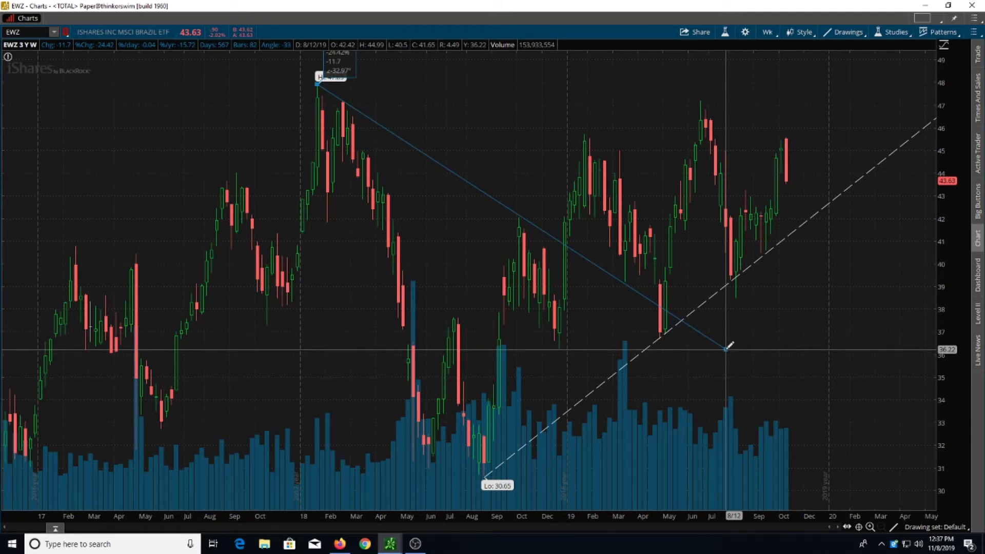
left_click(726, 349)
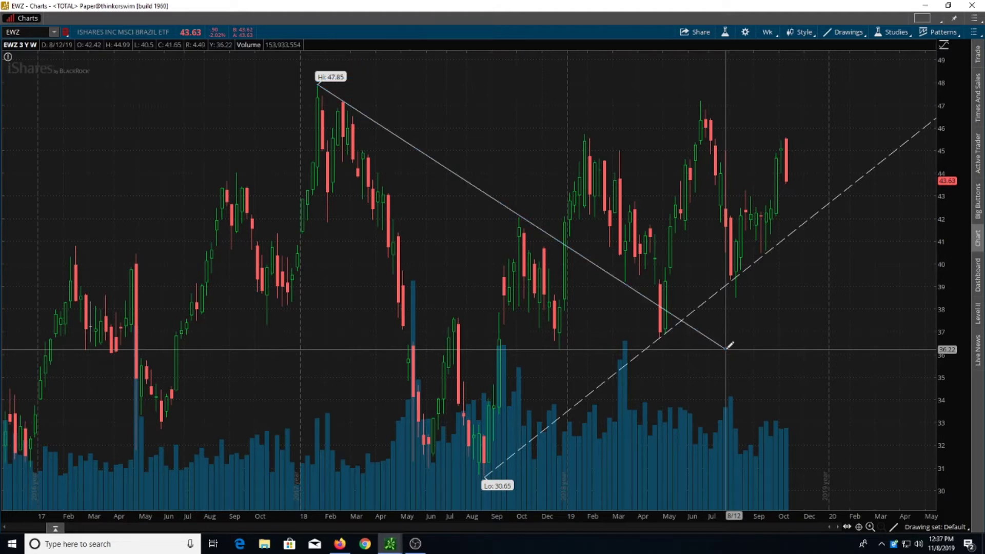
right_click(513, 208)
left_click(541, 219)
left_click(517, 232)
left_click(504, 355)
left_click(460, 390)
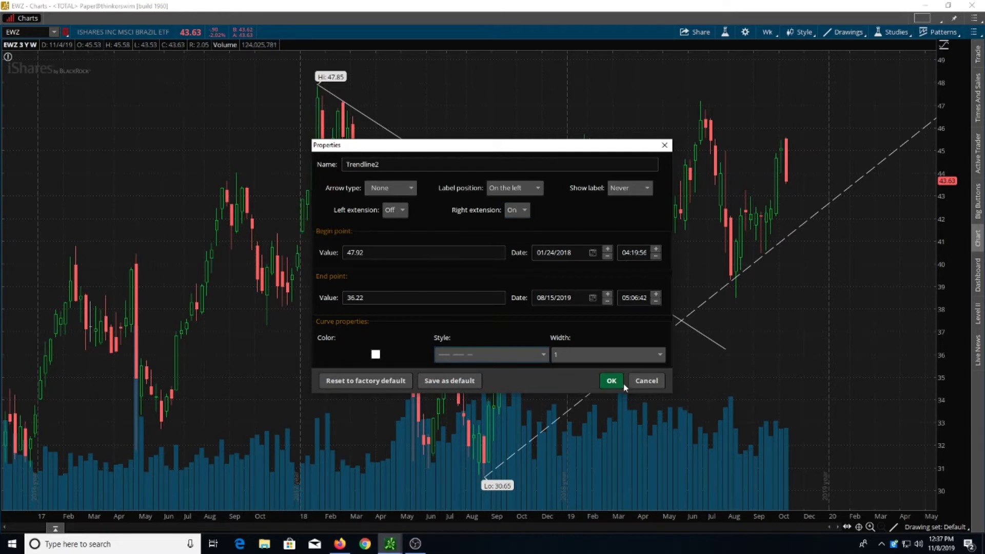
left_click(611, 380)
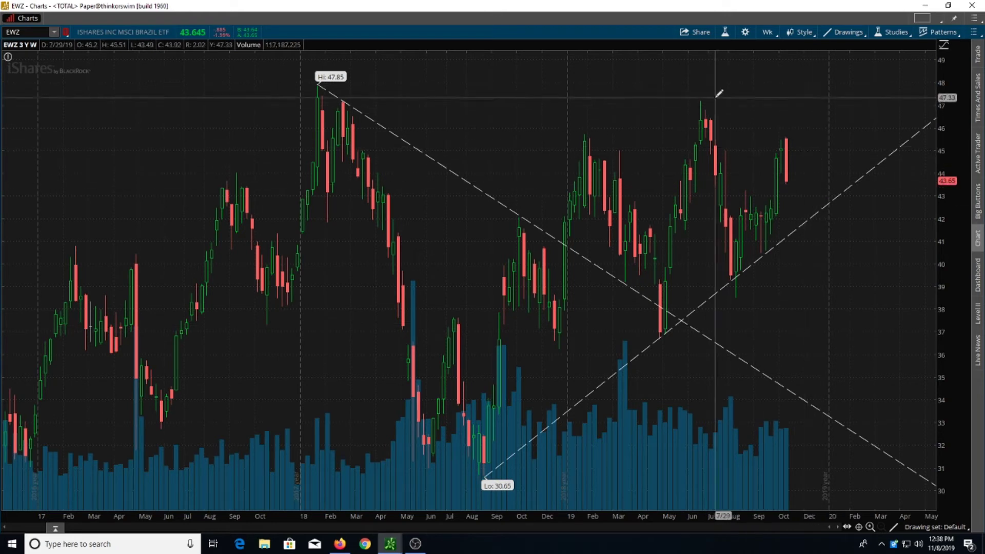
Change the EWZ chart's time frame to 1 Y : 1D
left_click(767, 34)
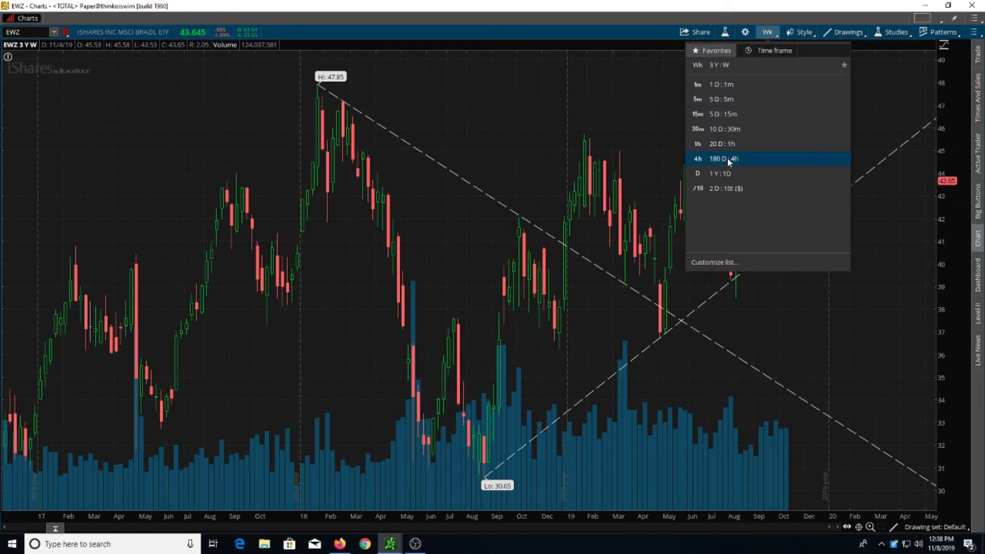
left_click(728, 176)
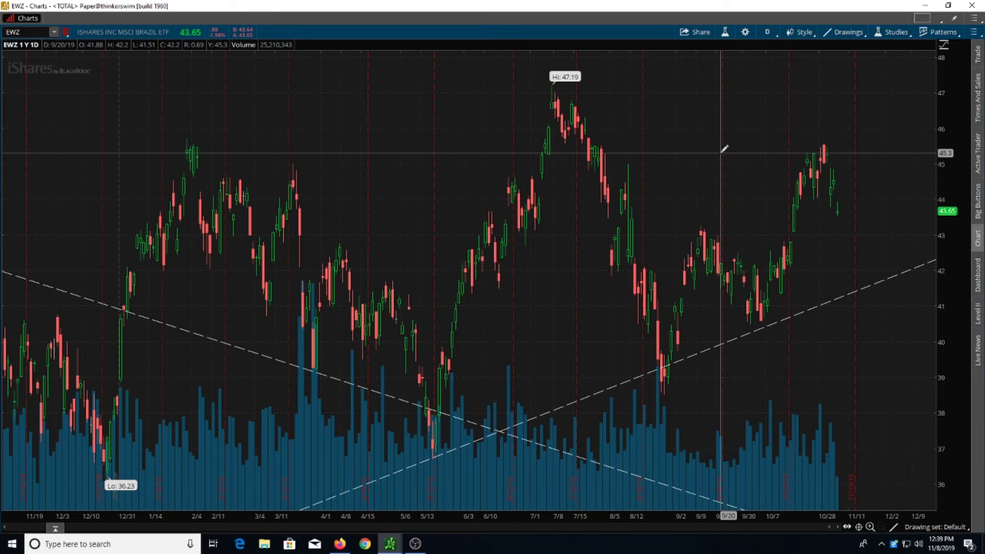
Switch between the open EWZ chart windows to examine price against the Keltner Channels, moving averages and RSI studies
left_click(389, 545)
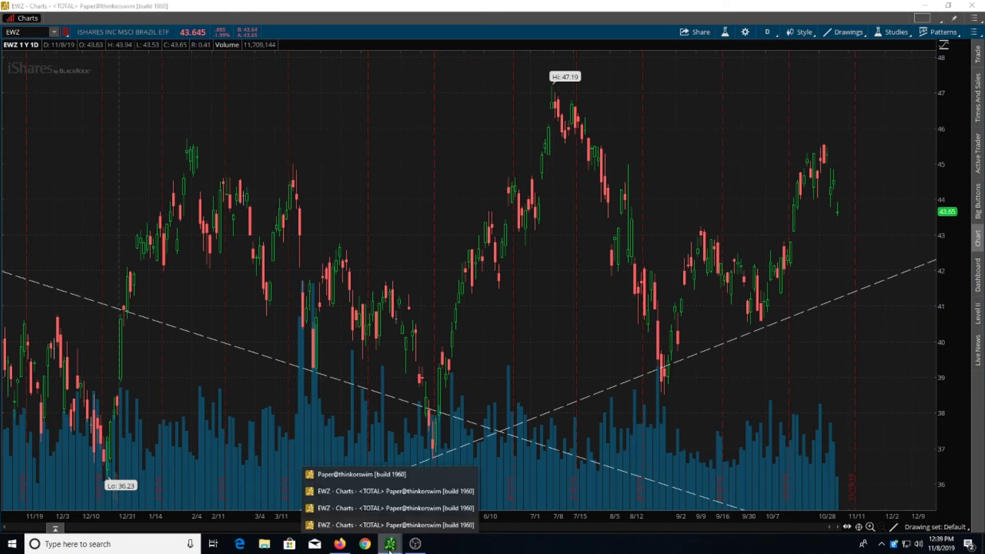
left_click(393, 508)
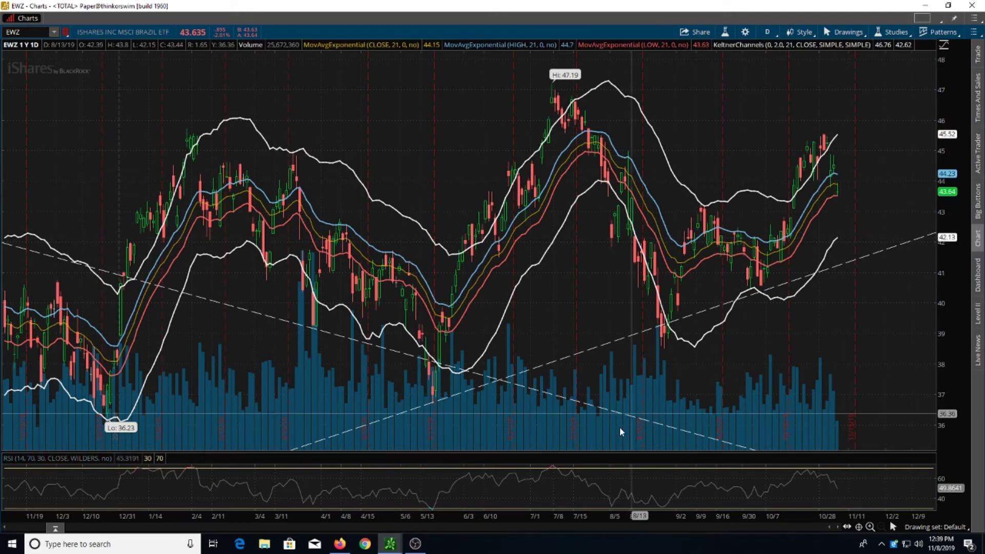
left_click(390, 543)
left_click(391, 529)
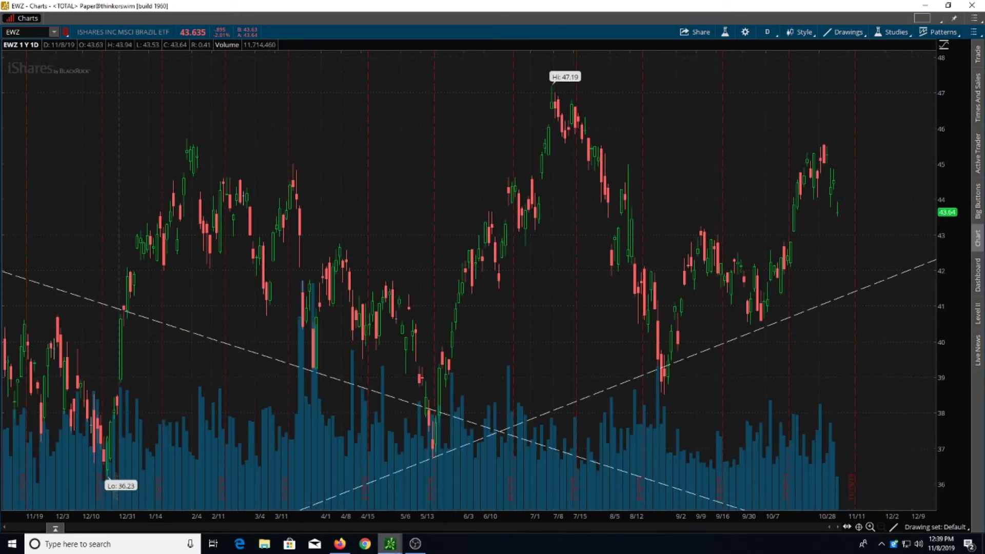
left_click(395, 549)
left_click(398, 495)
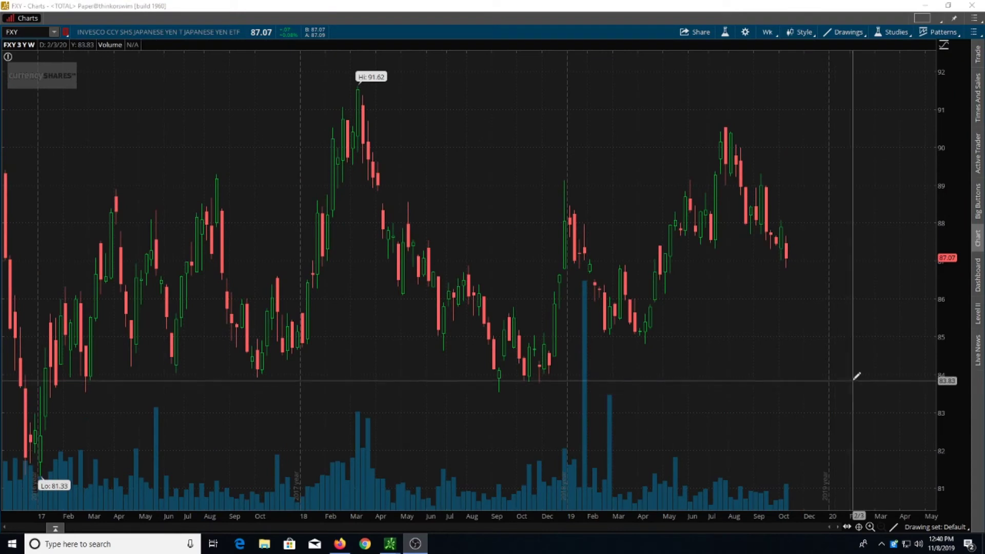
Draw a rising trendline on the weekly FXY chart from about 83.77 in November 2018 to about 87.56 in February 2020, extended right and dashed
left_click(540, 383)
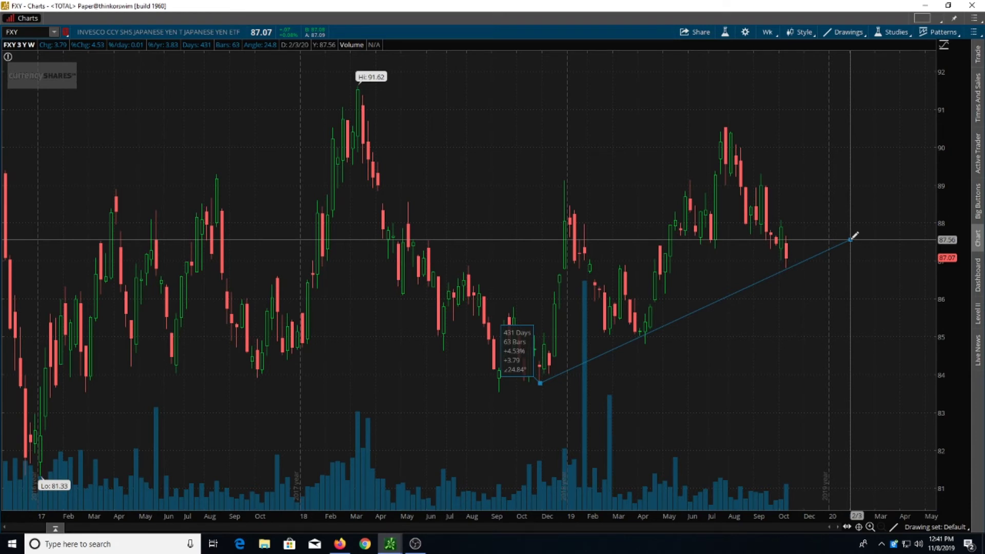
left_click(851, 238)
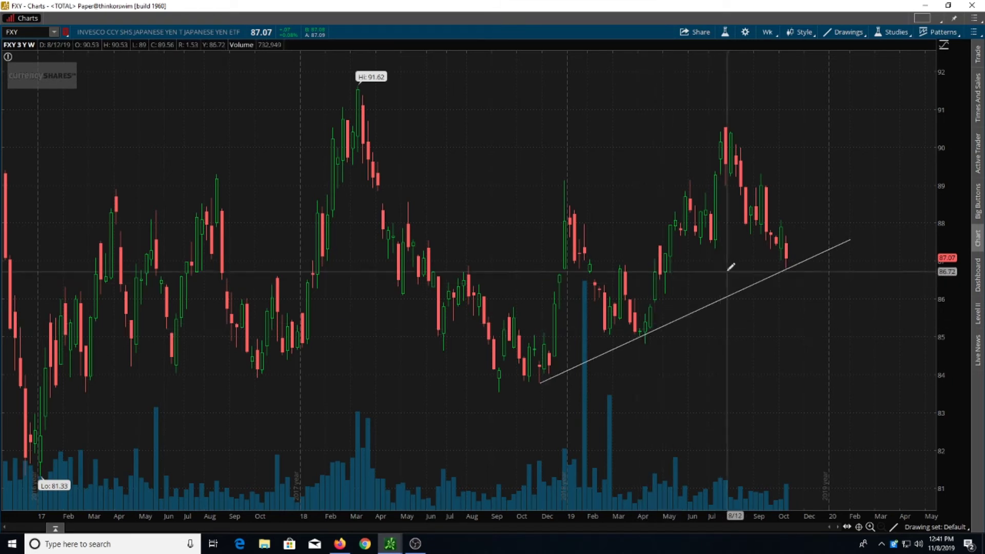
right_click(765, 277)
left_click(805, 295)
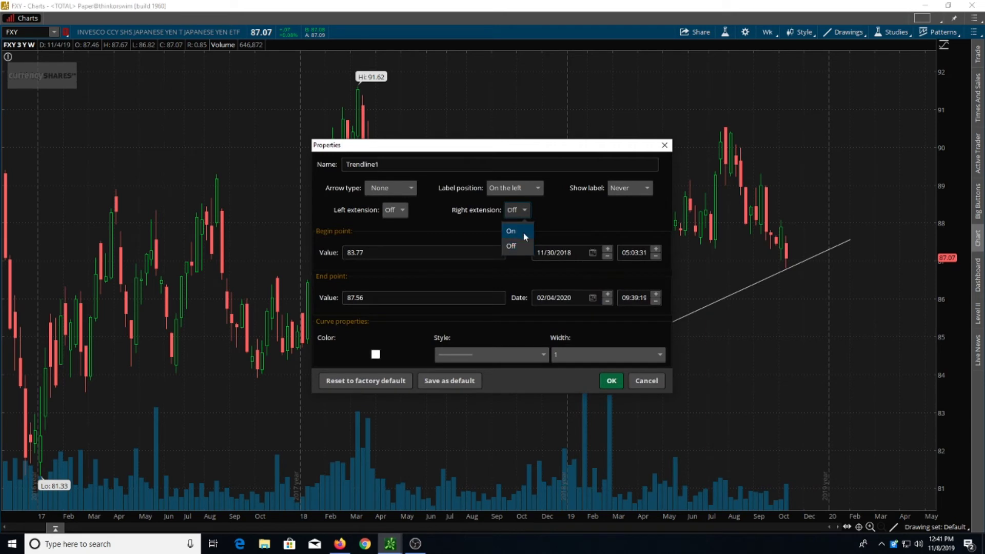
left_click(488, 354)
left_click(469, 390)
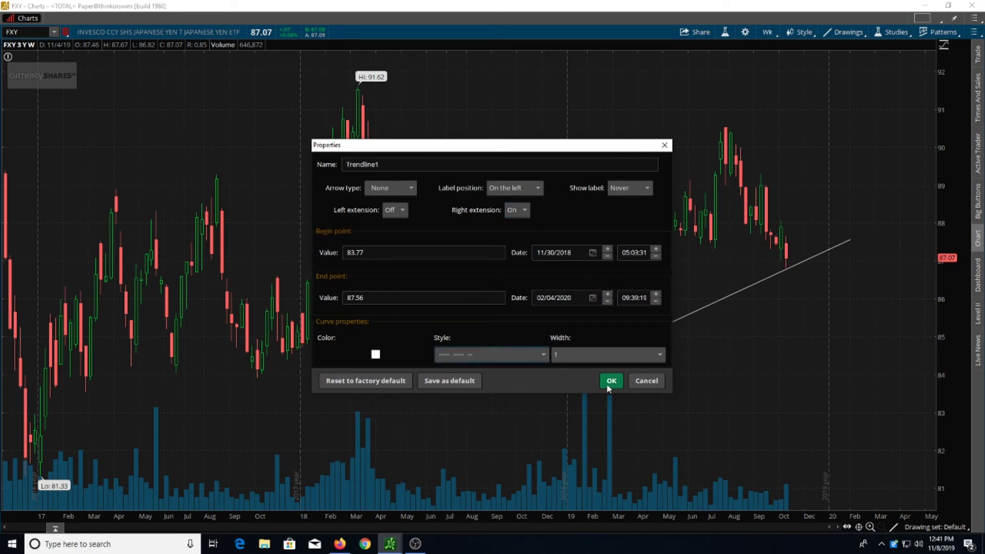
left_click(611, 381)
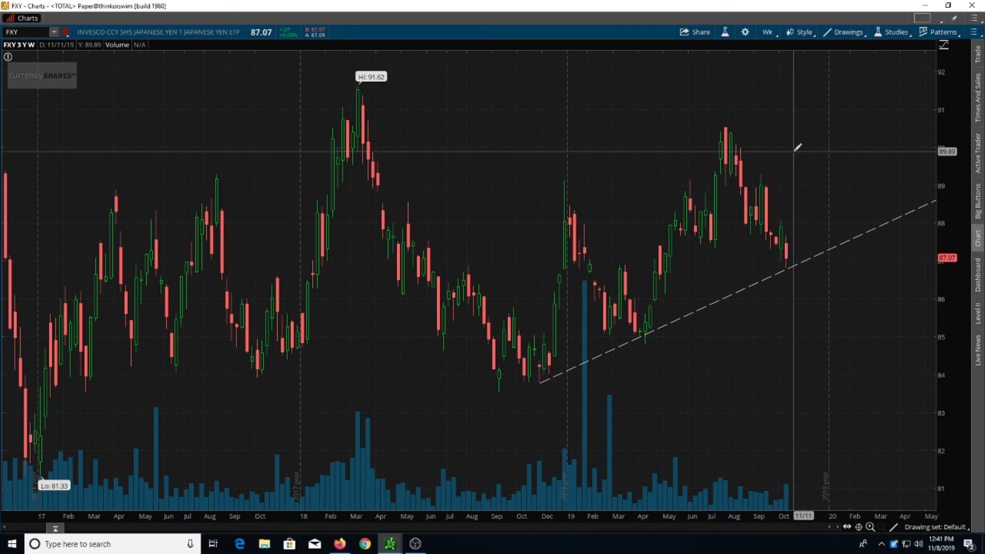
Set the FXY chart to 1 Y : 1D and draw a right-extended falling trendline from about 90.41 in August 2019 to about 87.45 in November 2019
left_click(768, 33)
left_click(734, 172)
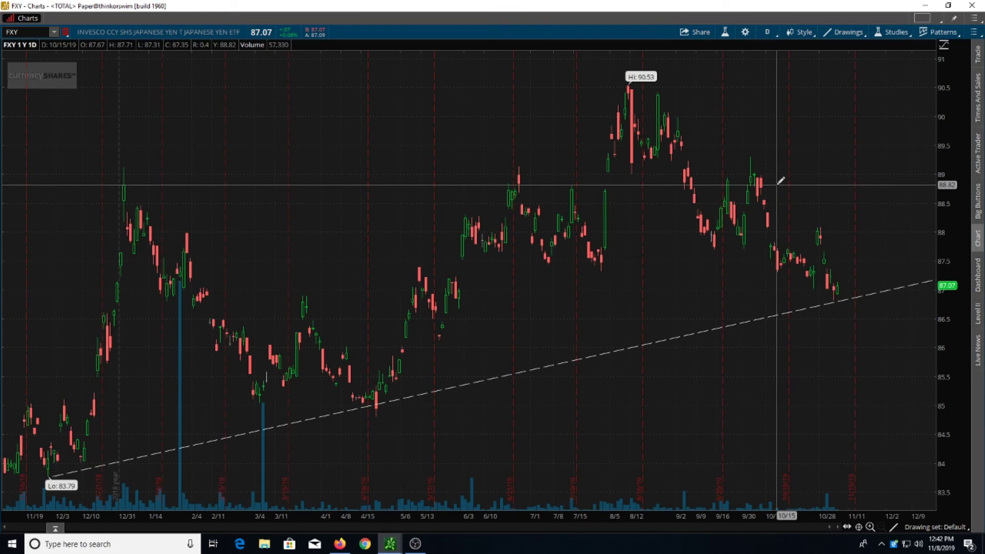
left_click(659, 92)
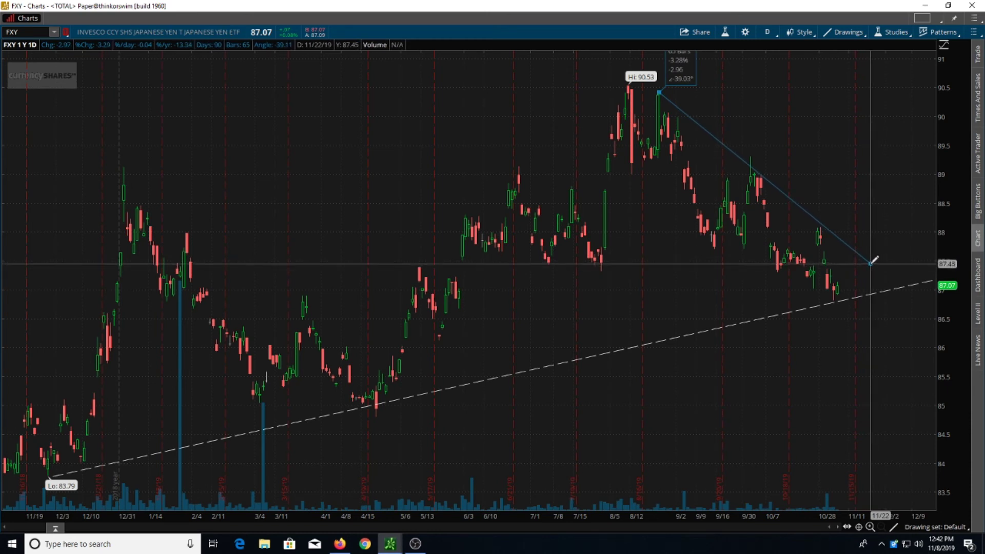
left_click(872, 262)
right_click(801, 206)
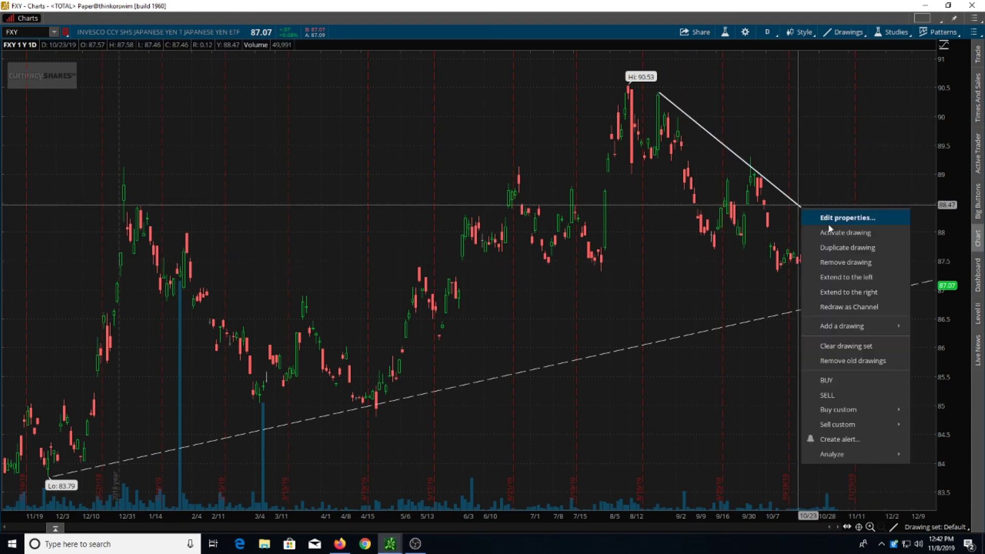
left_click(821, 212)
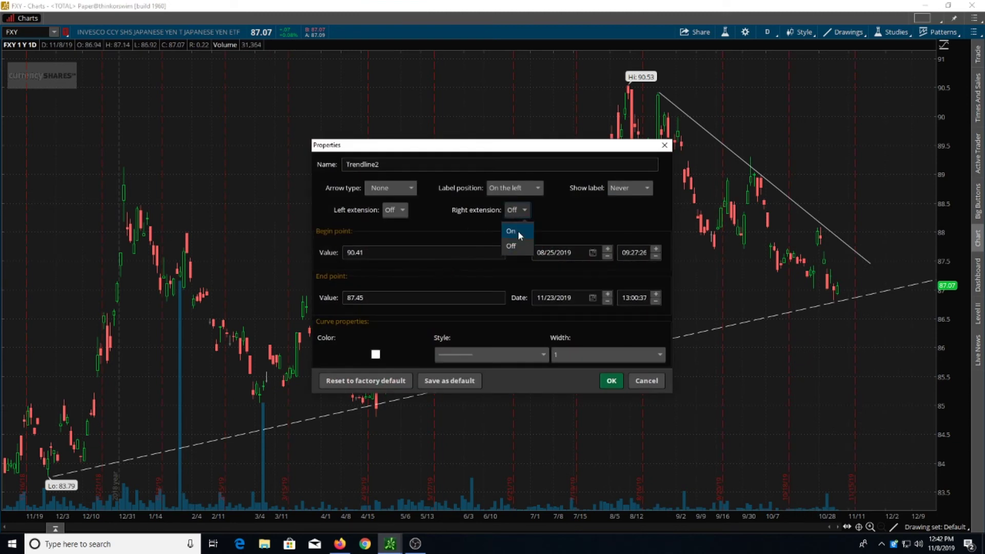
left_click(518, 231)
left_click(610, 380)
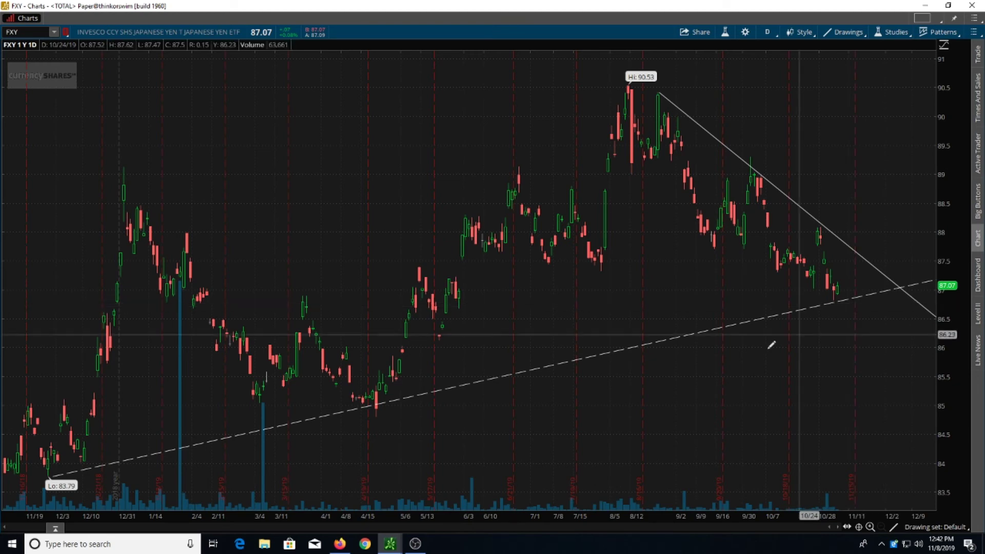
Switch between the open FXY chart windows to examine price against the Keltner Channels, moving averages, RSI and Bollinger Bands studies
left_click(390, 546)
left_click(391, 524)
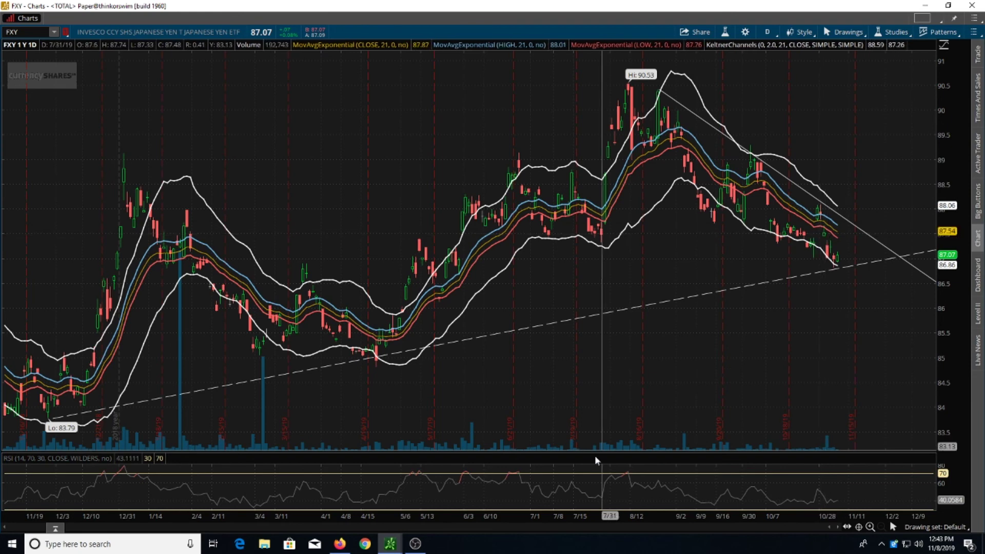
mouse_move(391, 548)
left_click(389, 488)
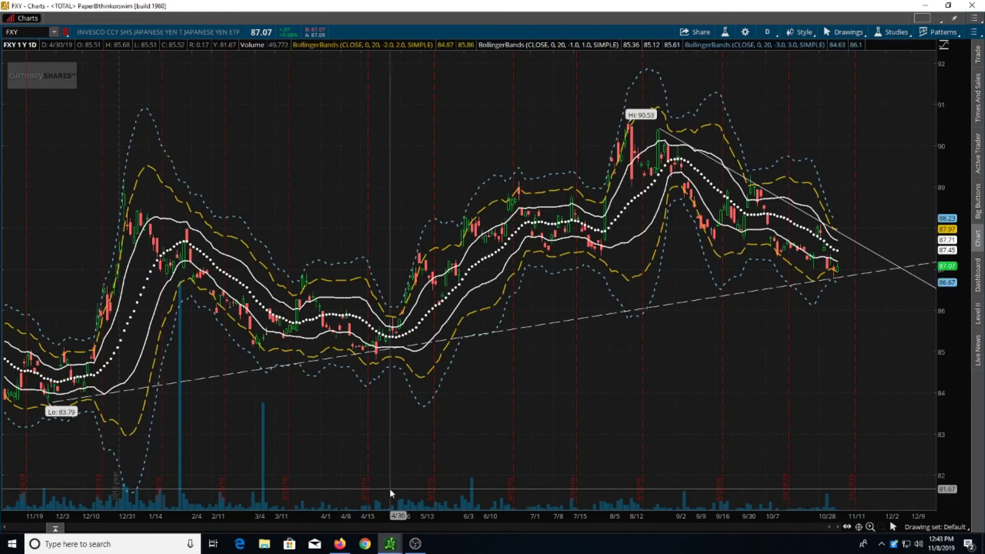